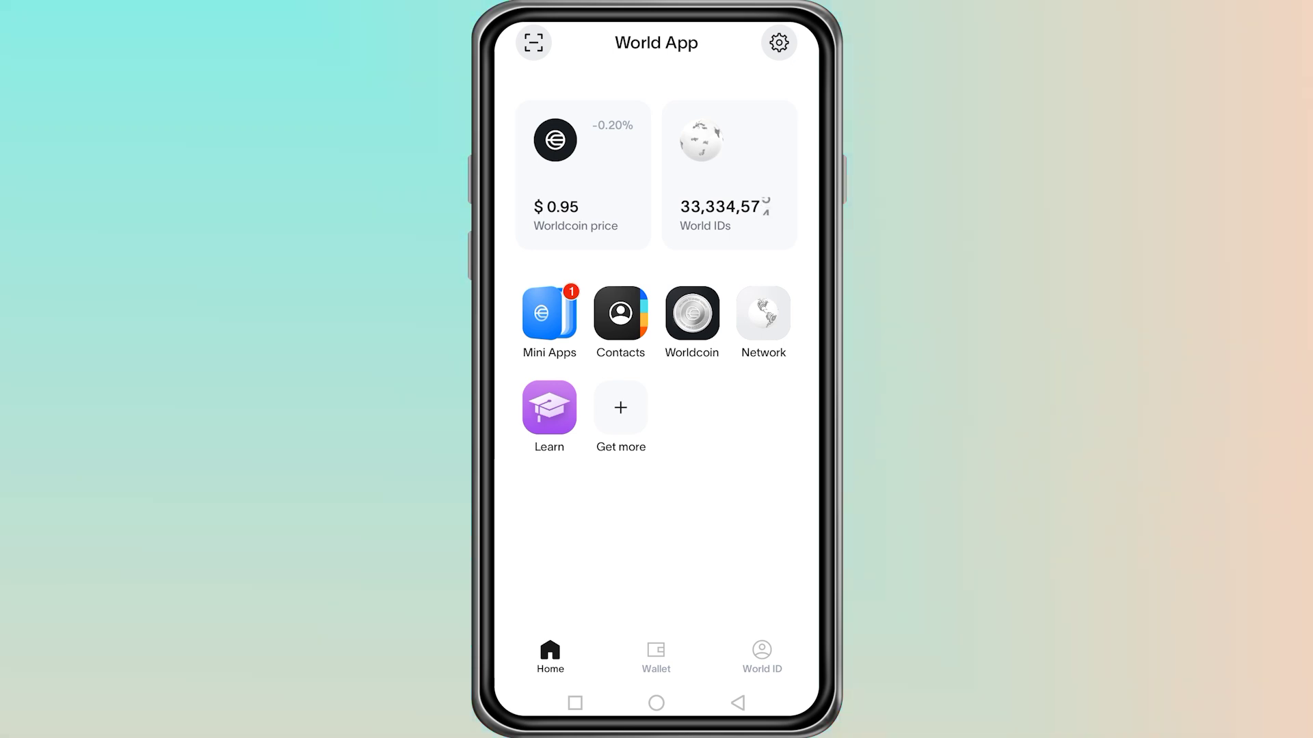
Step: Swipe World App away from recent apps, let it relaunch briefly, then return home
{"action": "left_click", "coordinate": [575, 702]}
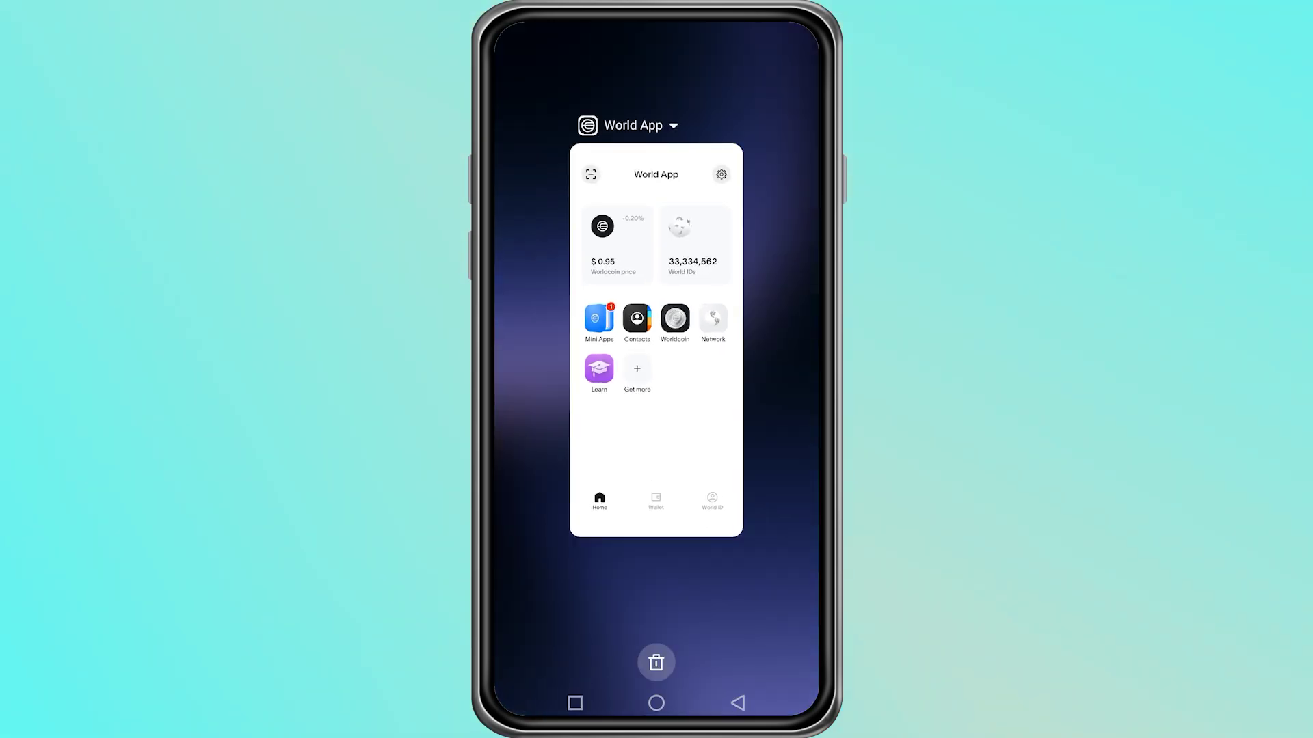
{"action": "left_click_drag", "start_coordinate": [657, 411], "coordinate": [657, 103]}
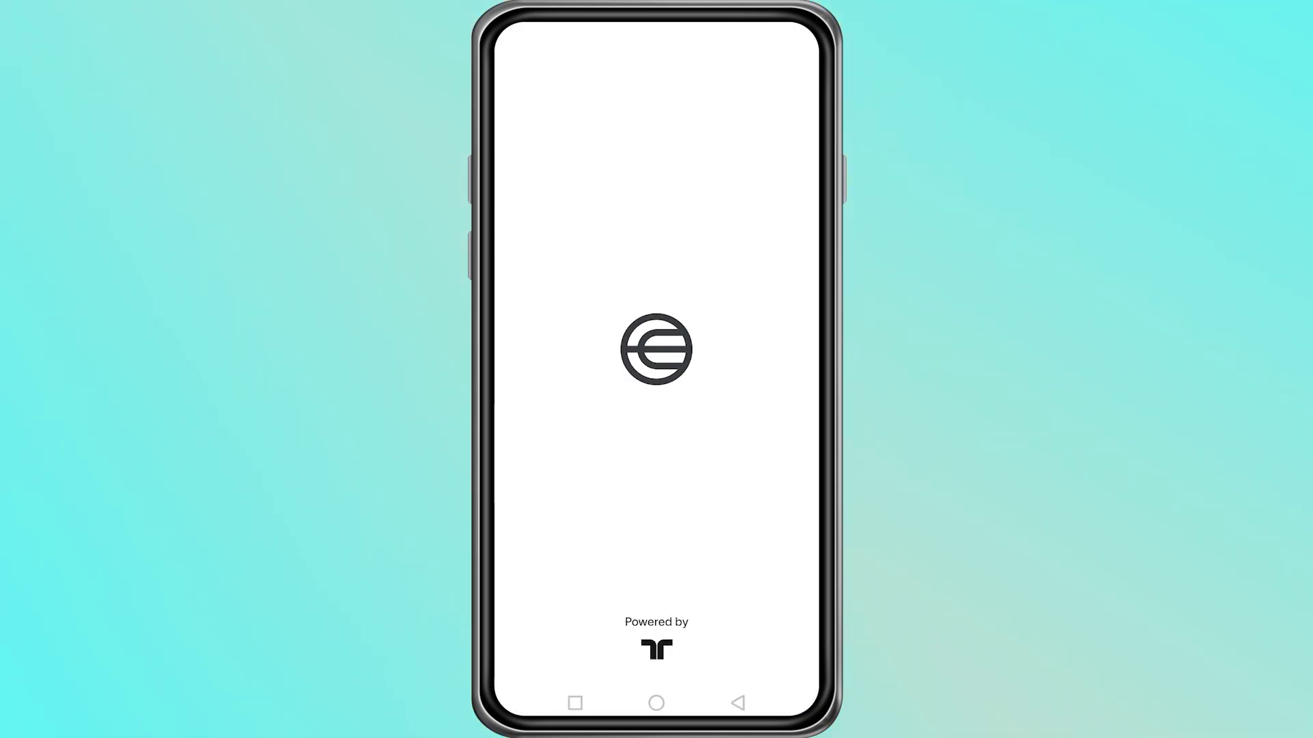
{"action": "left_click", "coordinate": [656, 702]}
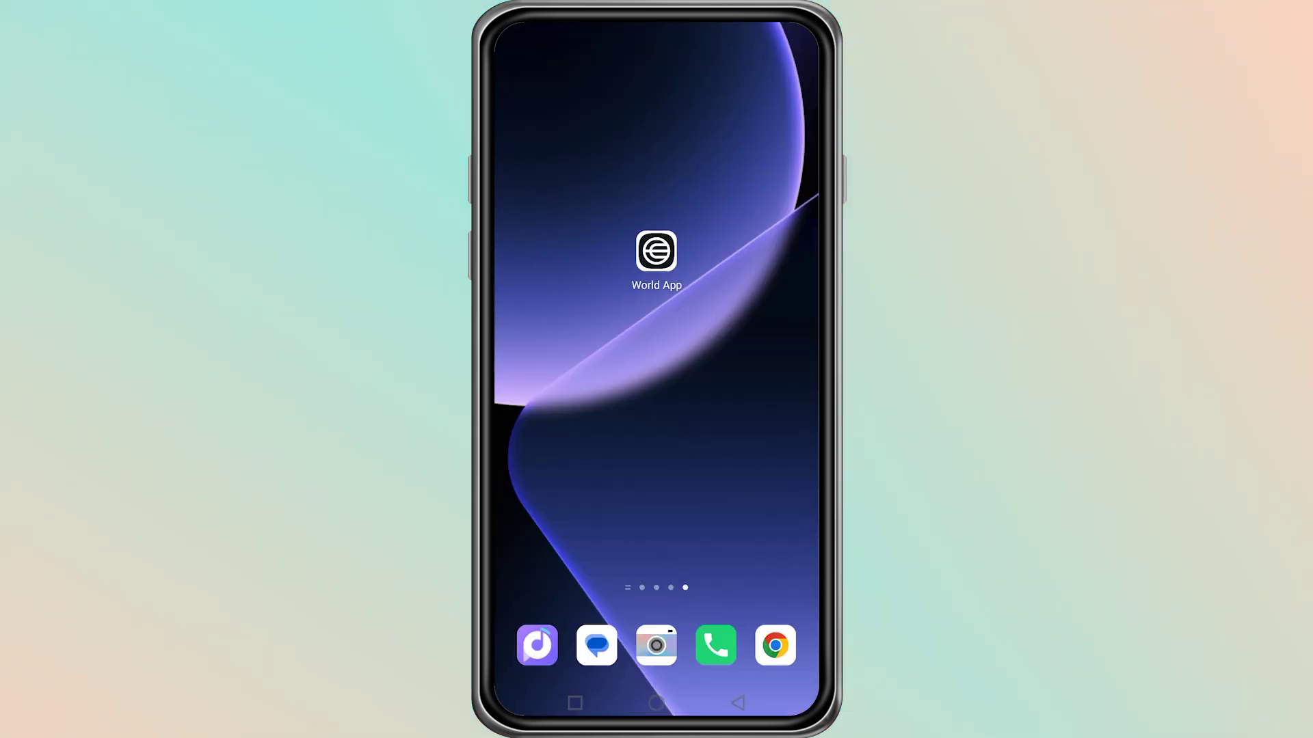
Step: Show World App's storage details in Settings with cache at 0 B, then launch Play Store
{"action": "left_click_drag", "start_coordinate": [609, 480], "coordinate": [739, 525]}
{"action": "left_click", "coordinate": [777, 424]}
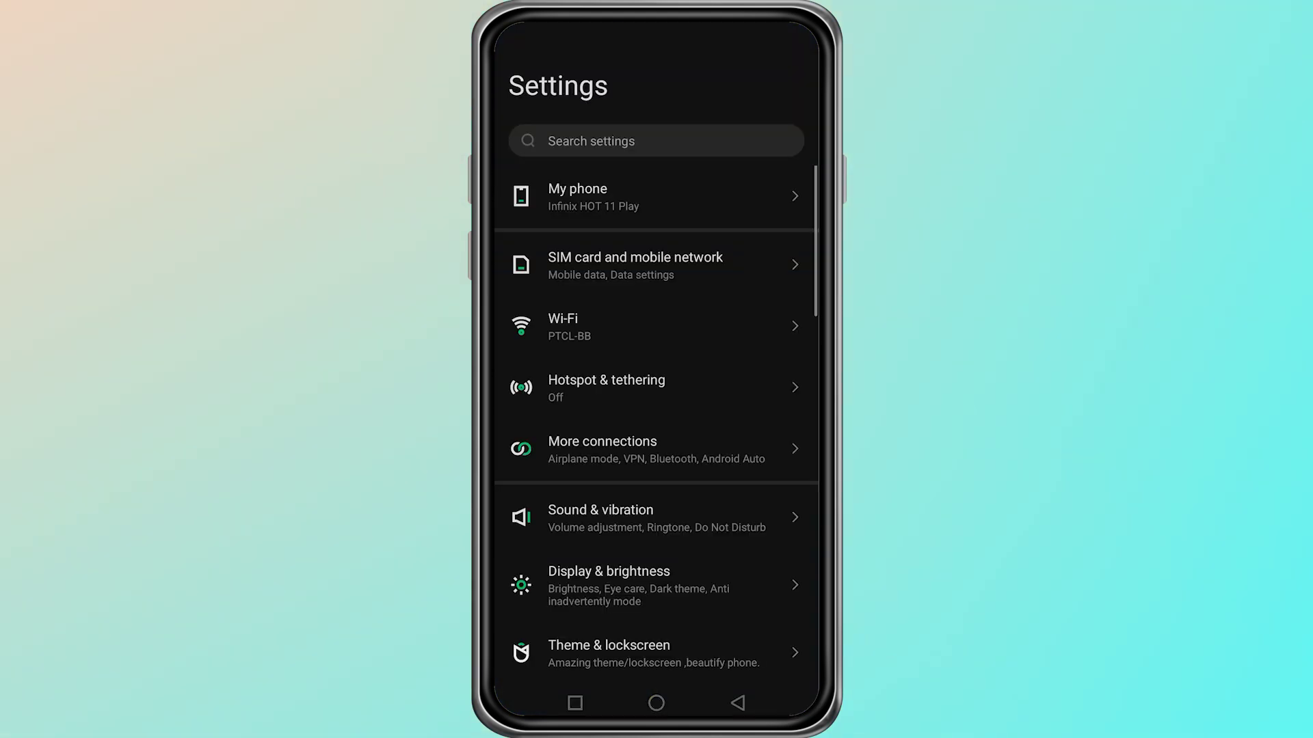
{"action": "scroll", "coordinate": [657, 411], "scroll_direction": "down", "scroll_amount": 5}
{"action": "left_click", "coordinate": [602, 370]}
{"action": "left_click", "coordinate": [554, 214]}
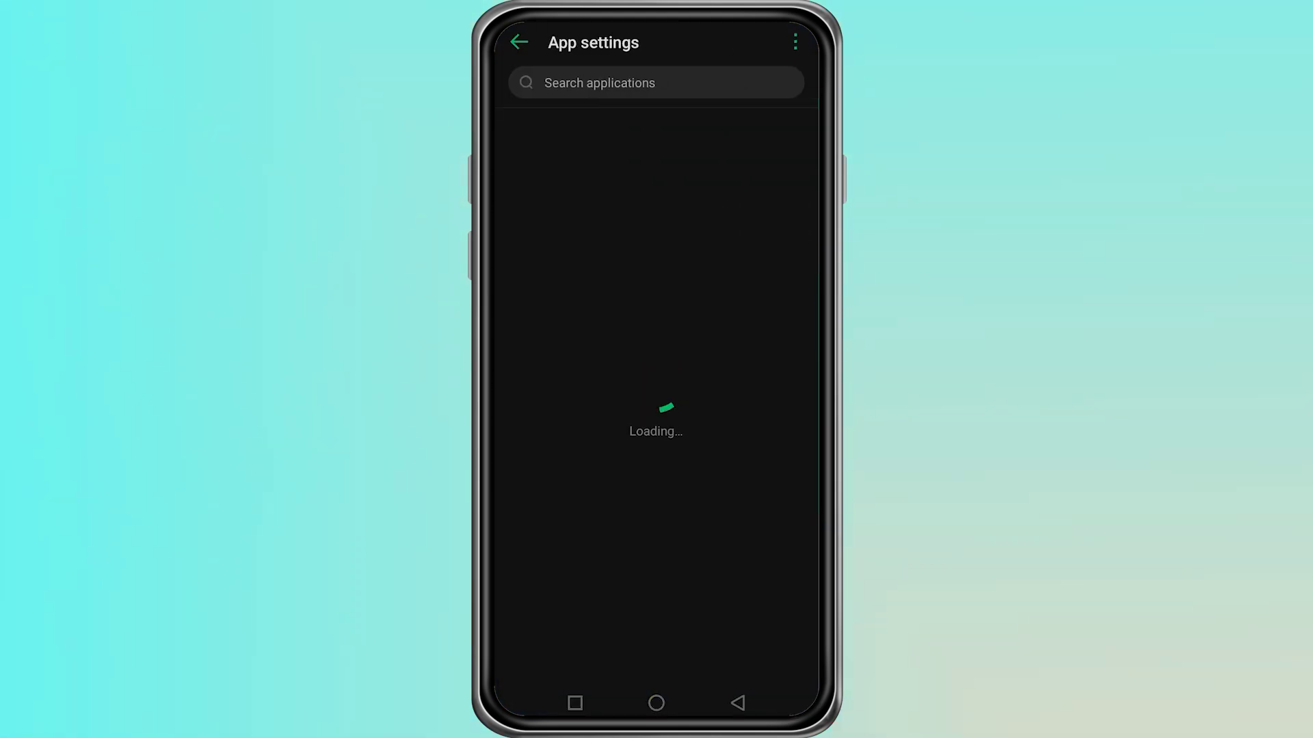
{"action": "scroll", "coordinate": [680, 390], "scroll_direction": "down", "scroll_amount": 10}
{"action": "scroll", "coordinate": [692, 346], "scroll_direction": "down", "scroll_amount": 10}
{"action": "scroll", "coordinate": [667, 423], "scroll_direction": "down", "scroll_amount": 10}
{"action": "left_click", "coordinate": [667, 422]}
{"action": "left_click", "coordinate": [595, 297]}
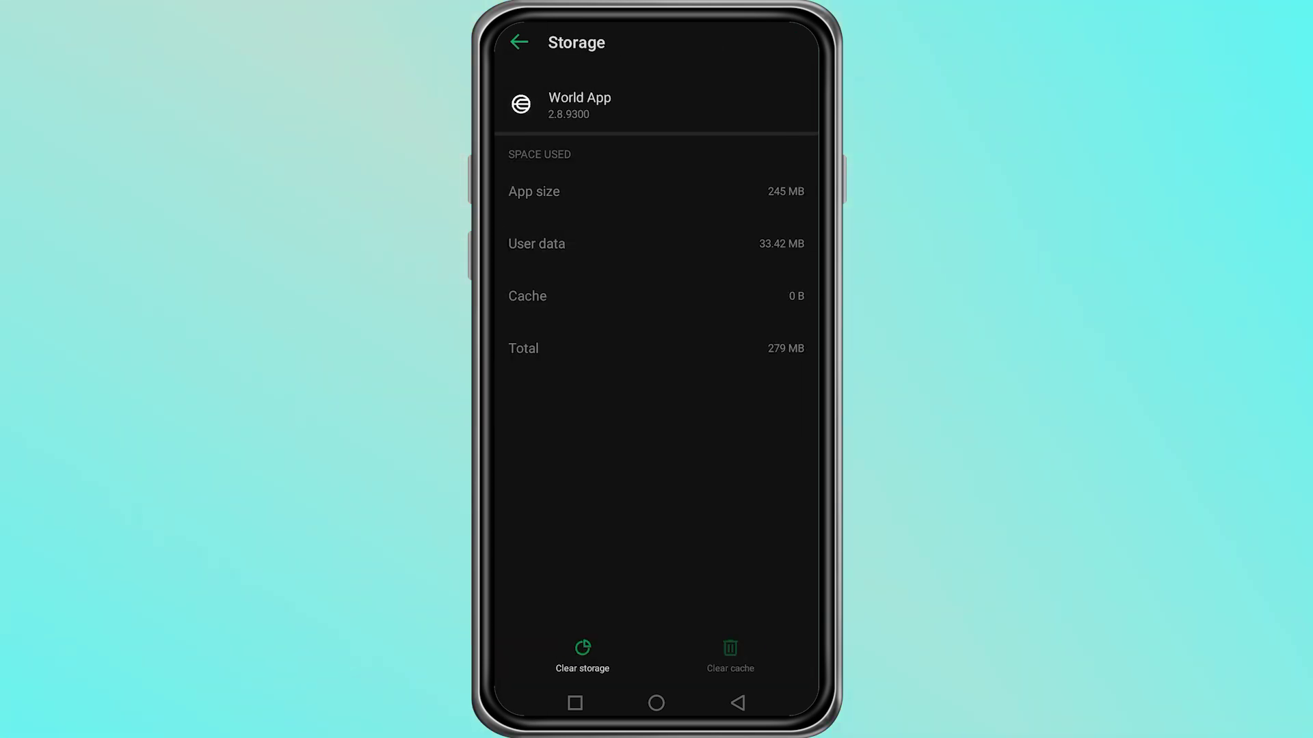
{"action": "left_click", "coordinate": [656, 702]}
{"action": "left_click", "coordinate": [773, 510]}
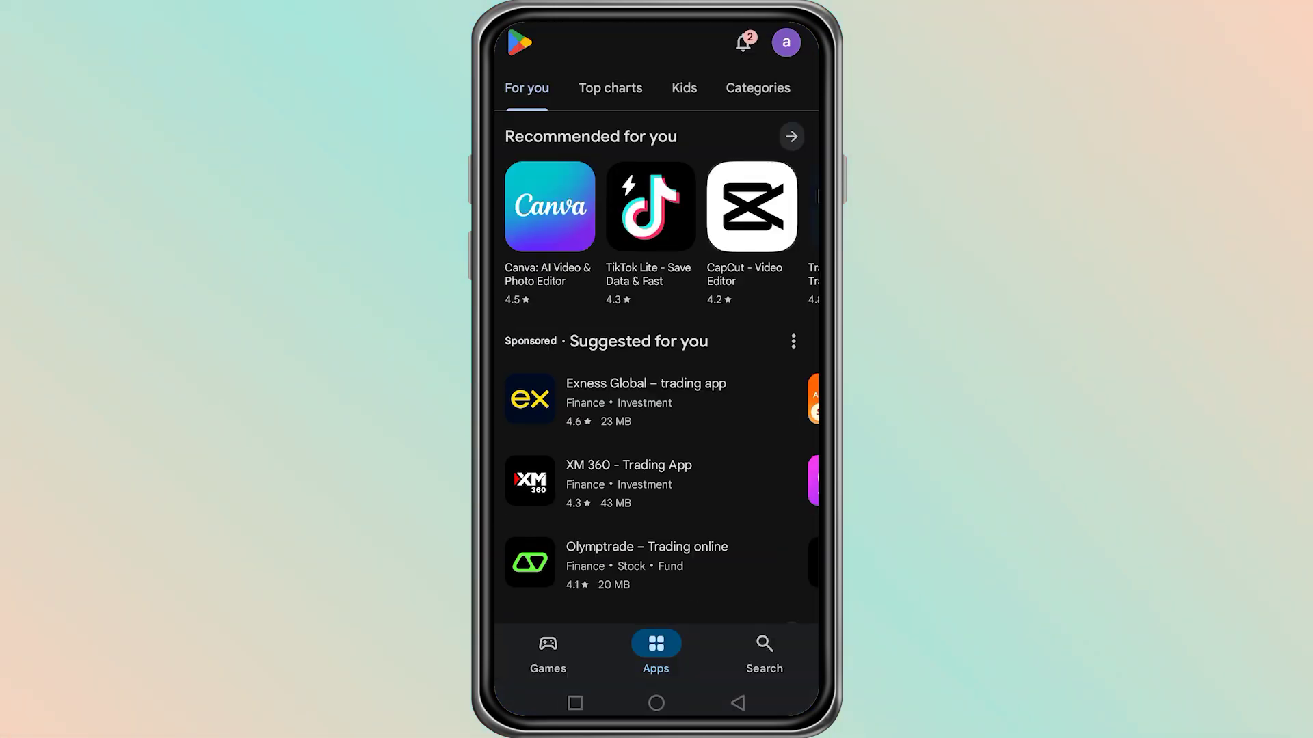
Step: Rerun the recent 'world app' search in Play Store to reach World App's listing
{"action": "left_click", "coordinate": [764, 652]}
{"action": "left_click", "coordinate": [630, 42]}
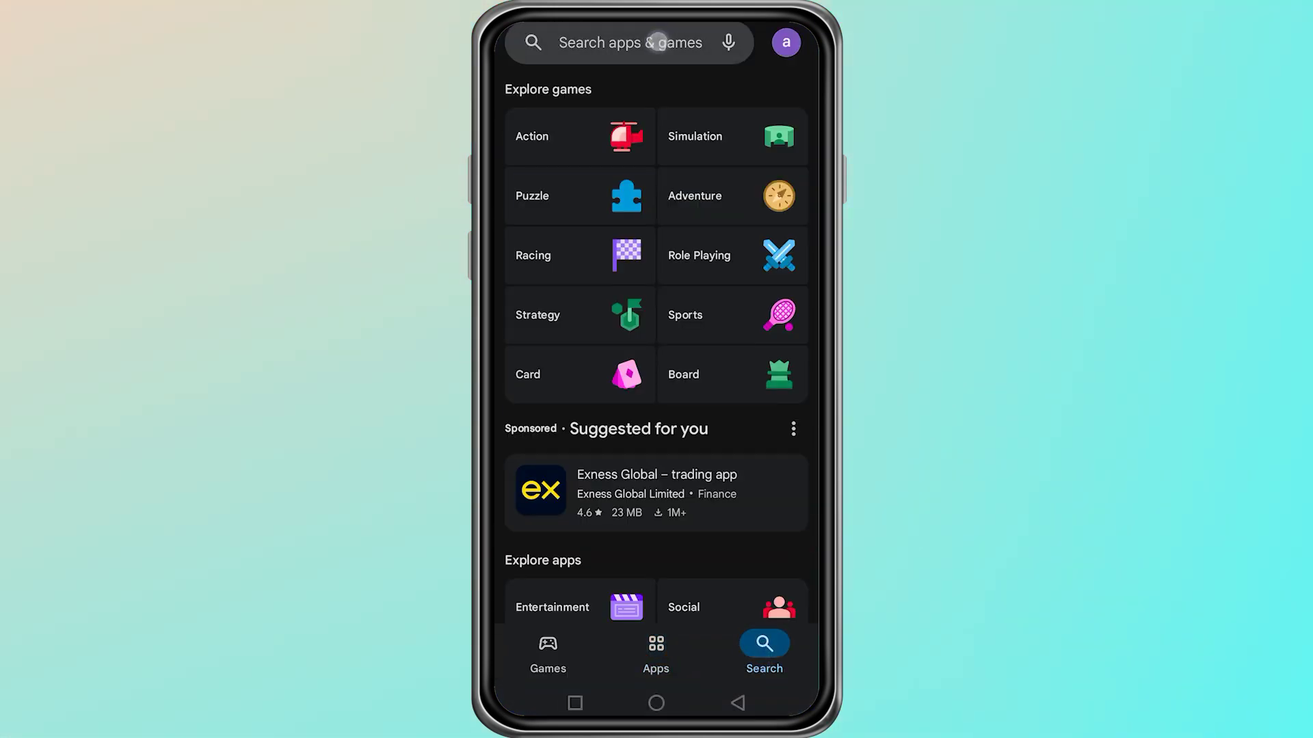
{"action": "left_click", "coordinate": [584, 422]}
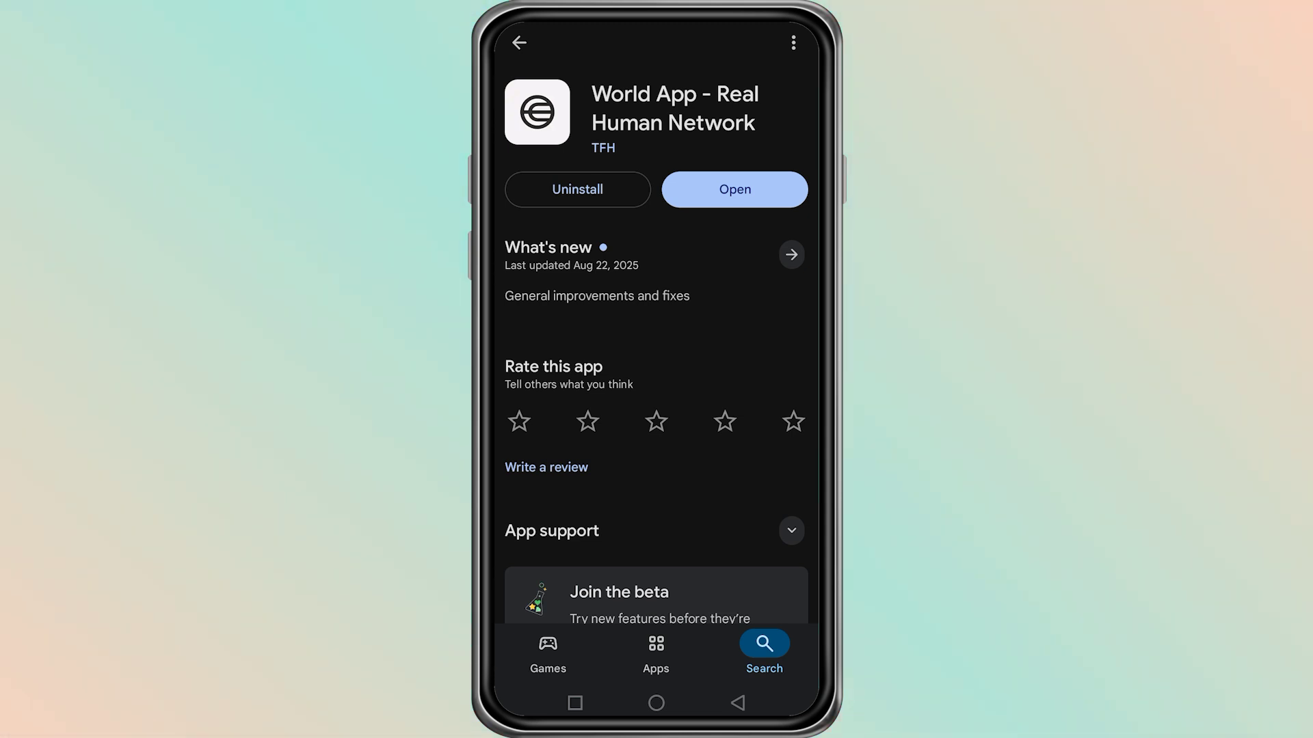
{"action": "left_click_drag", "start_coordinate": [687, 513], "coordinate": [686, 441]}
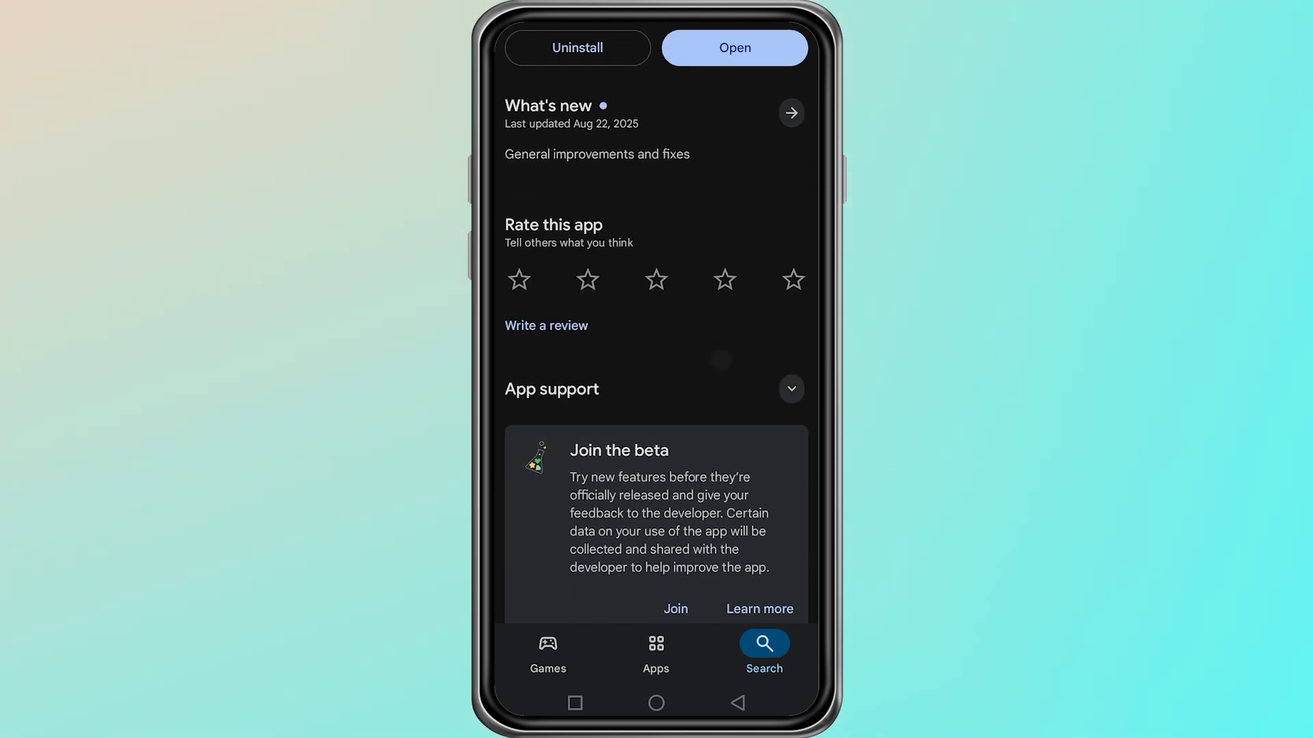
Step: Go to World App's home screen page and choose Uninstall from its icon's options
{"action": "left_click", "coordinate": [656, 702]}
{"action": "left_click_drag", "start_coordinate": [738, 359], "coordinate": [594, 359]}
{"action": "left_click_drag", "start_coordinate": [739, 472], "coordinate": [584, 472]}
{"action": "left_click", "coordinate": [656, 251]}
{"action": "left_click", "coordinate": [656, 474]}
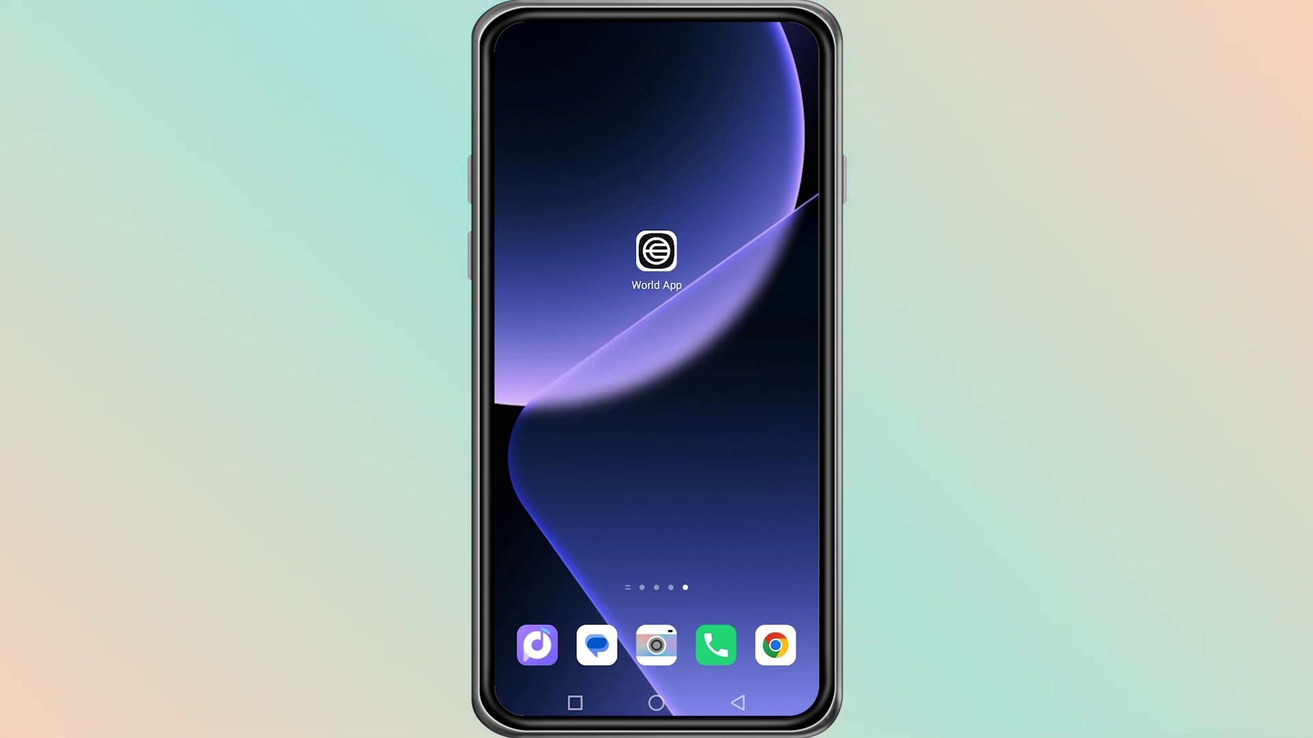